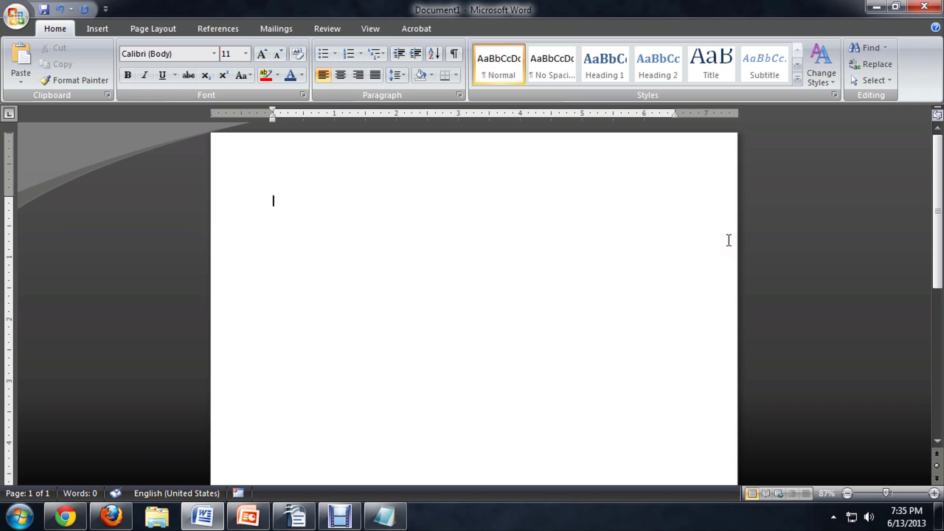
# Step: Launch Paint by searching 'paint' from the Windows Start menu
pyautogui.click(20, 523)
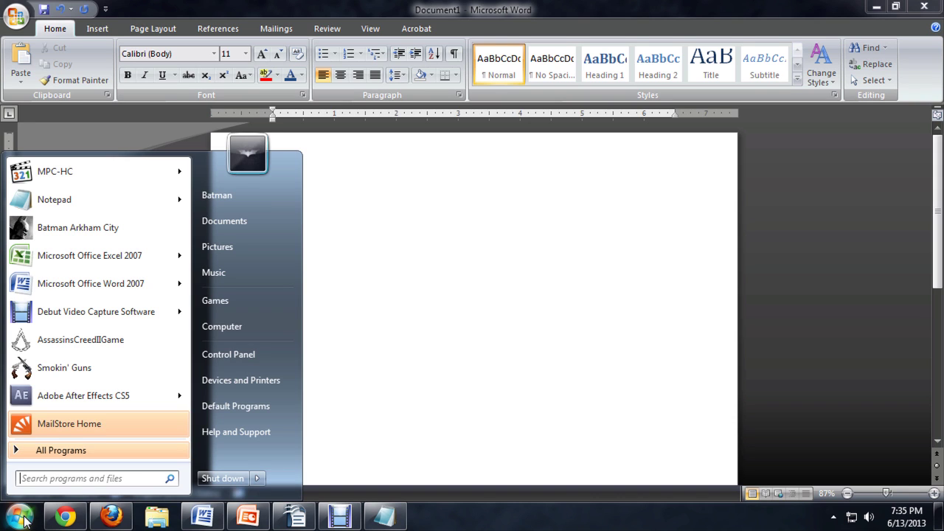
pyautogui.write('pain')
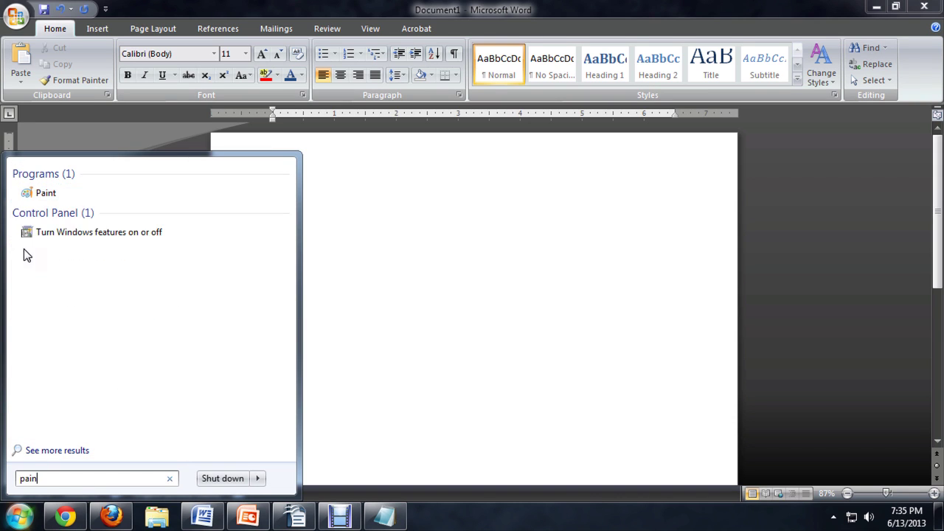
pyautogui.click(47, 194)
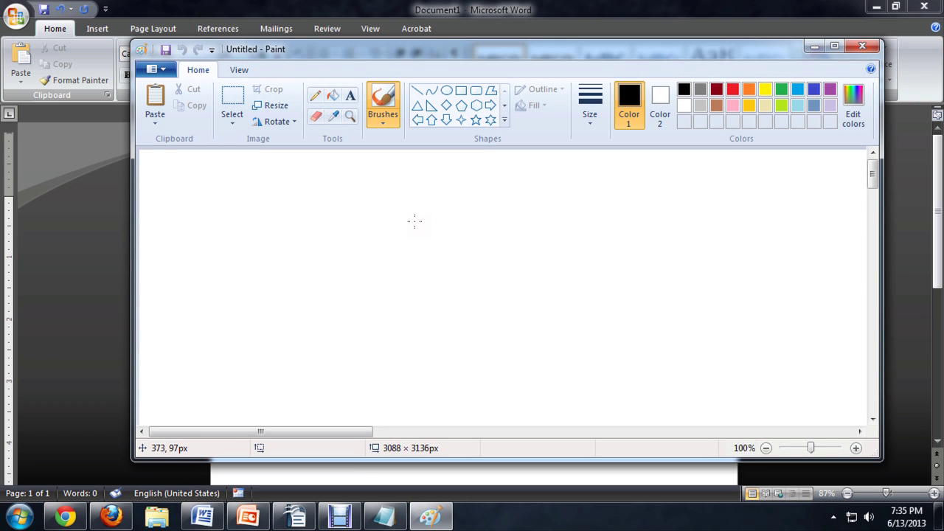
# Step: Paste the Word-window screenshot onto the Paint canvas and zoom out to 50%
pyautogui.hotkey('ctrl', 'v')
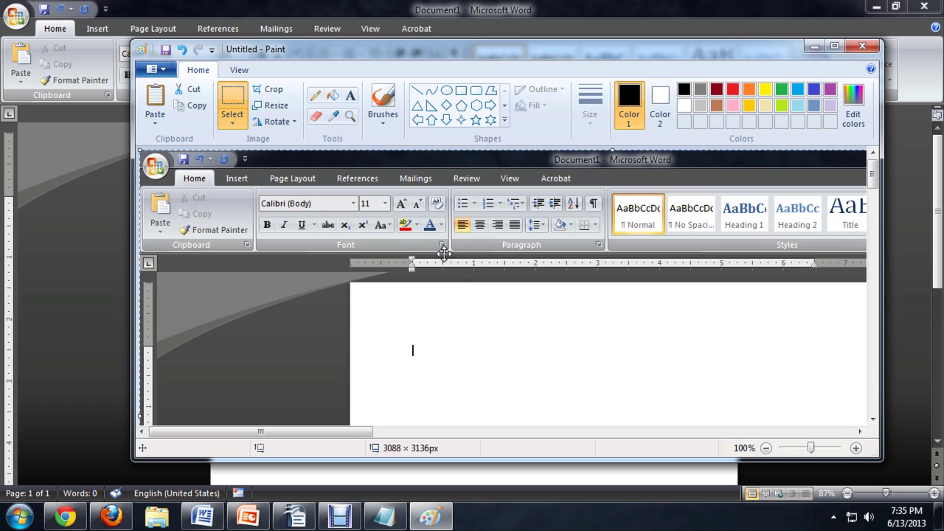
pyautogui.scroll(-2, 706, 288)
pyautogui.scroll(1, 713, 297)
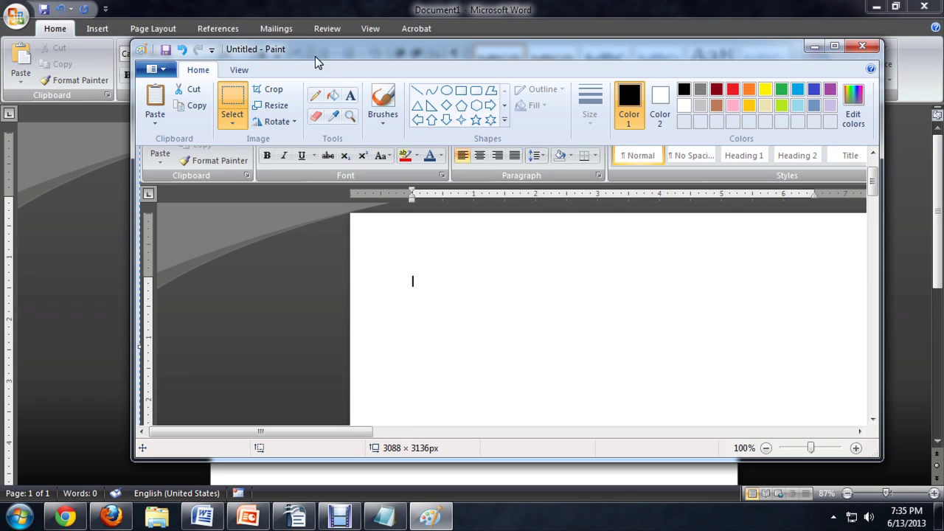
pyautogui.click(350, 120)
pyautogui.rightClick(521, 339)
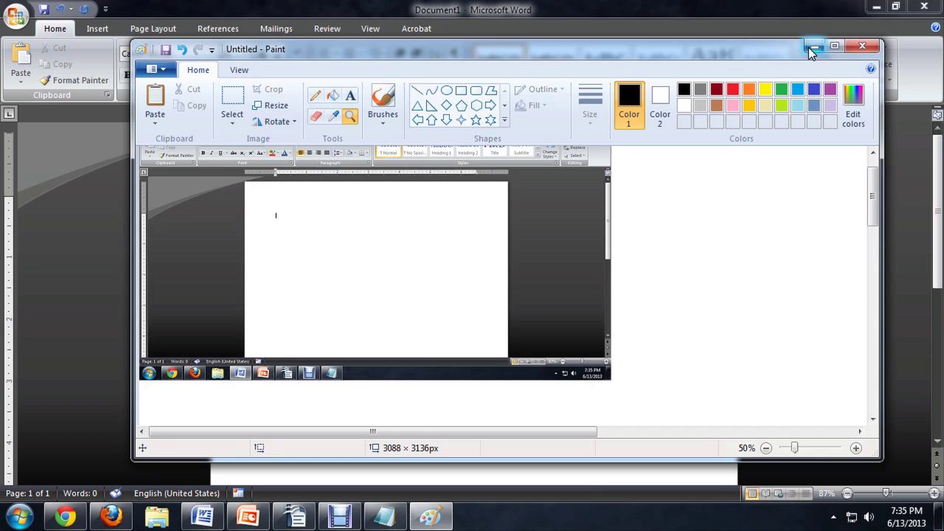
# Step: Paste the screenshot into Word and draw a small oval over its Office button
pyautogui.click(815, 46)
pyautogui.hotkey('ctrl', 'v')
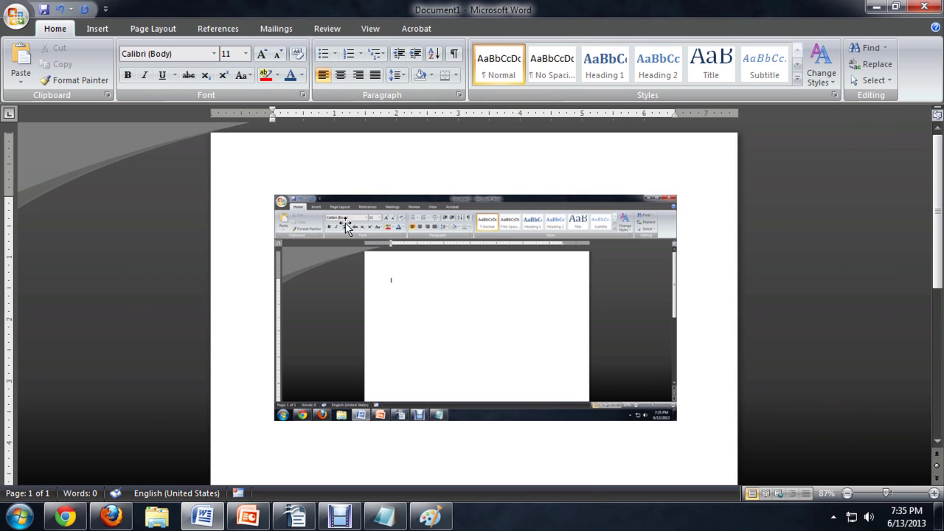
pyautogui.click(98, 29)
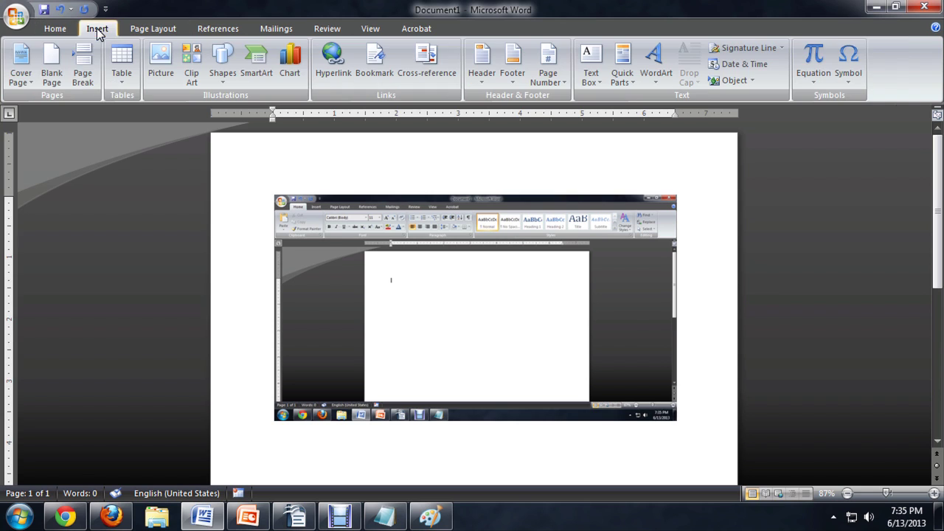
pyautogui.click(224, 75)
pyautogui.click(273, 113)
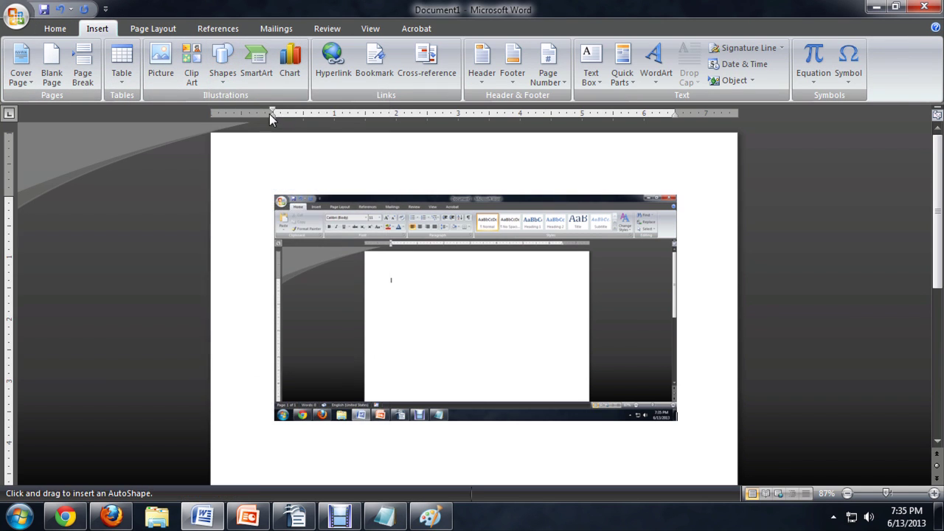
pyautogui.moveTo(285, 207); pyautogui.dragTo(287, 208)
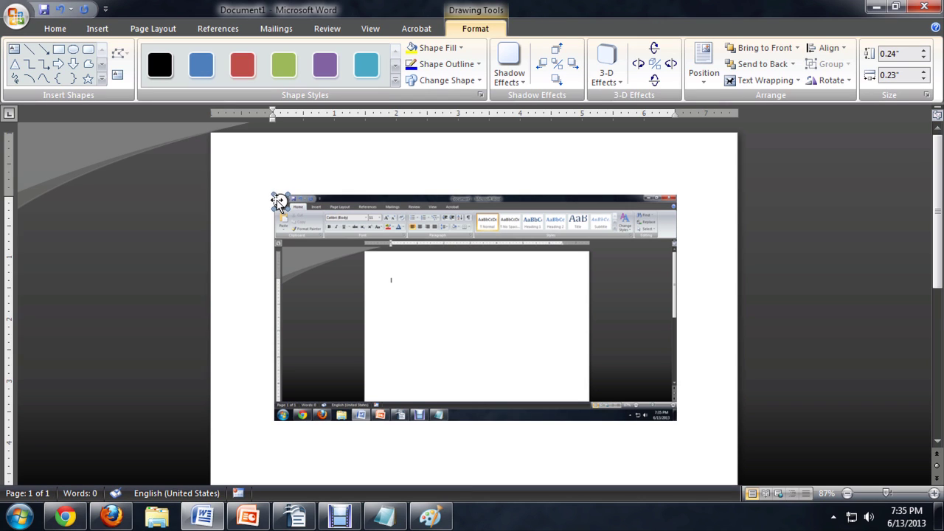
# Step: Give the circle a red fill with some transparency via More Fill Colors
pyautogui.click(244, 64)
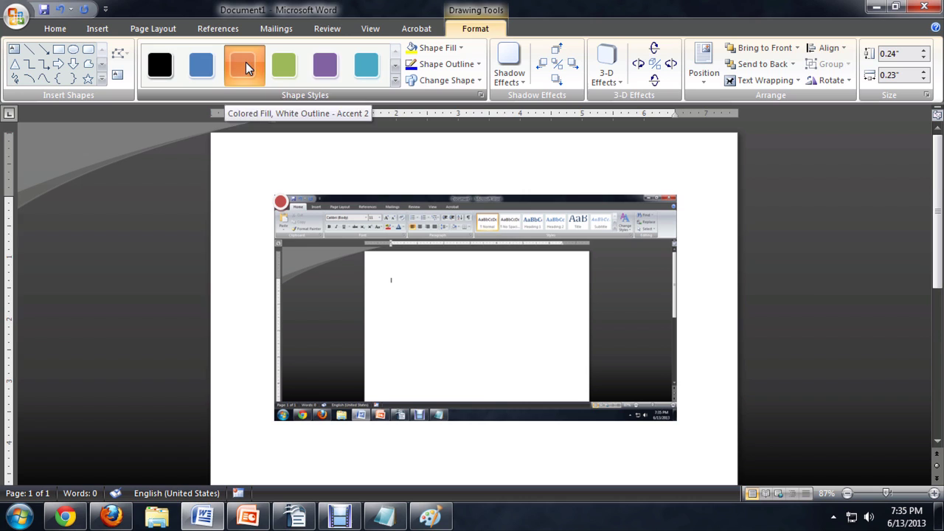
pyautogui.click(459, 48)
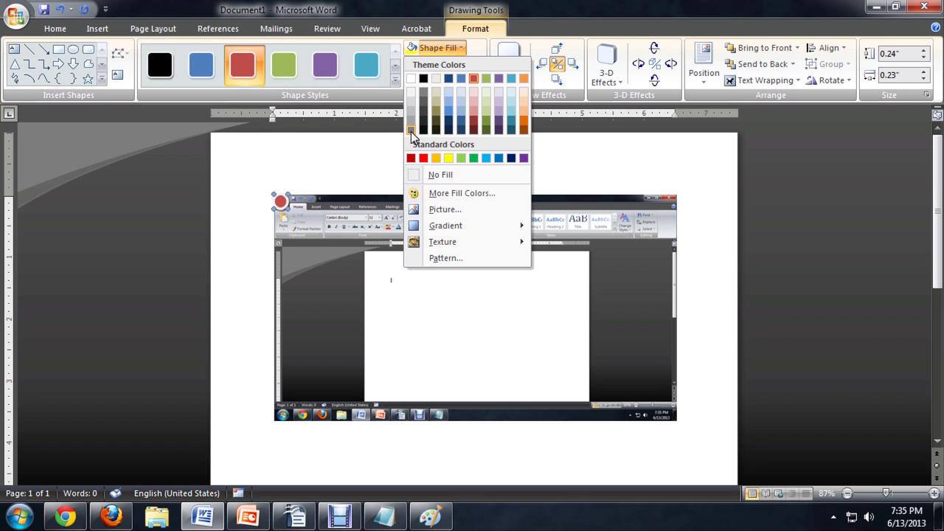
pyautogui.click(471, 195)
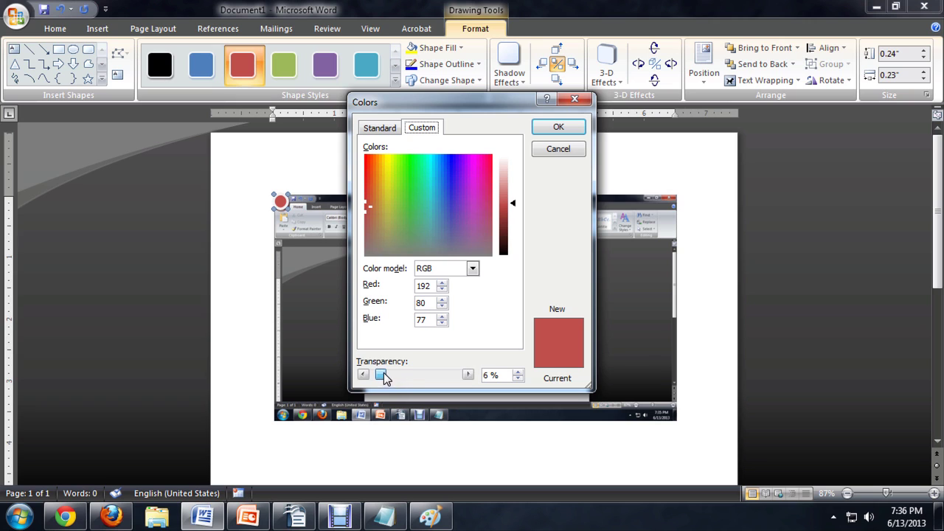
pyautogui.moveTo(384, 377); pyautogui.dragTo(420, 377)
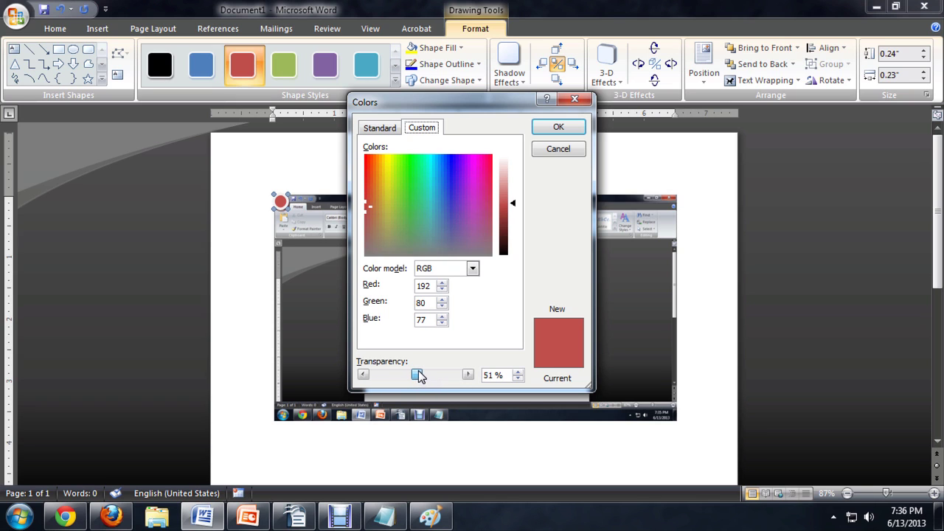
pyautogui.click(558, 127)
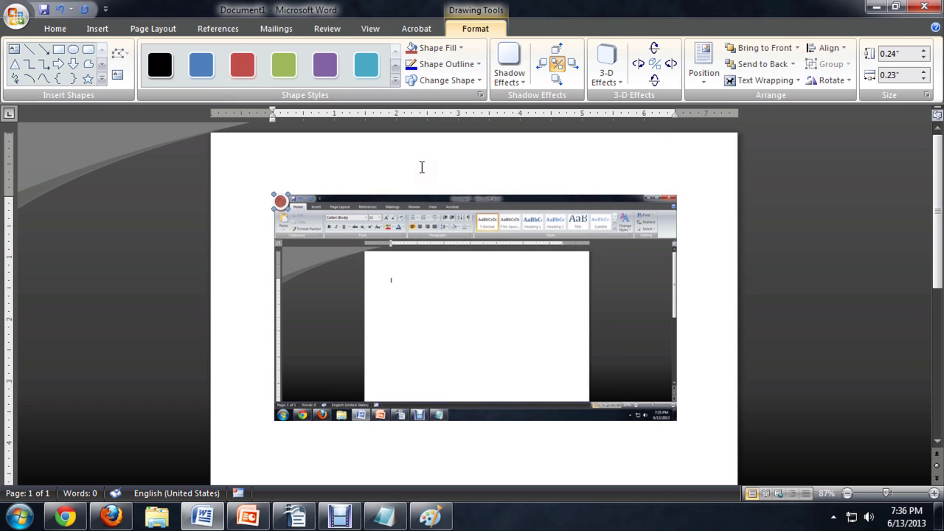
# Step: Raise the circle's fill transparency further so it's mostly see-through
pyautogui.click(422, 167)
pyautogui.doubleClick(281, 201)
pyautogui.click(459, 49)
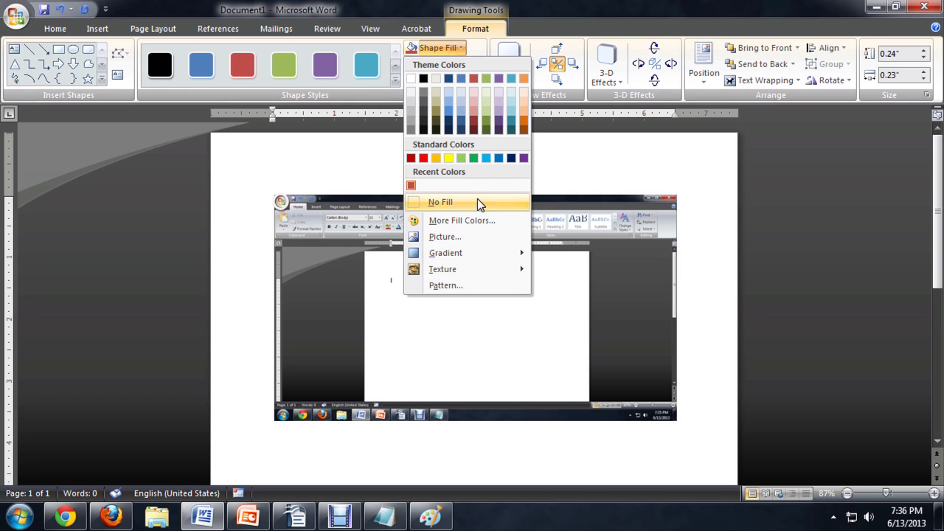
pyautogui.click(479, 220)
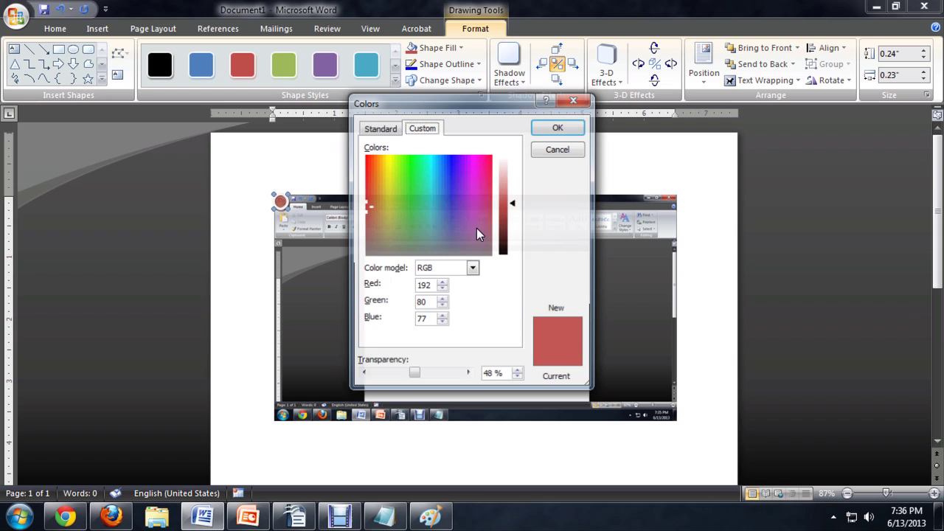
pyautogui.moveTo(410, 374); pyautogui.dragTo(443, 377)
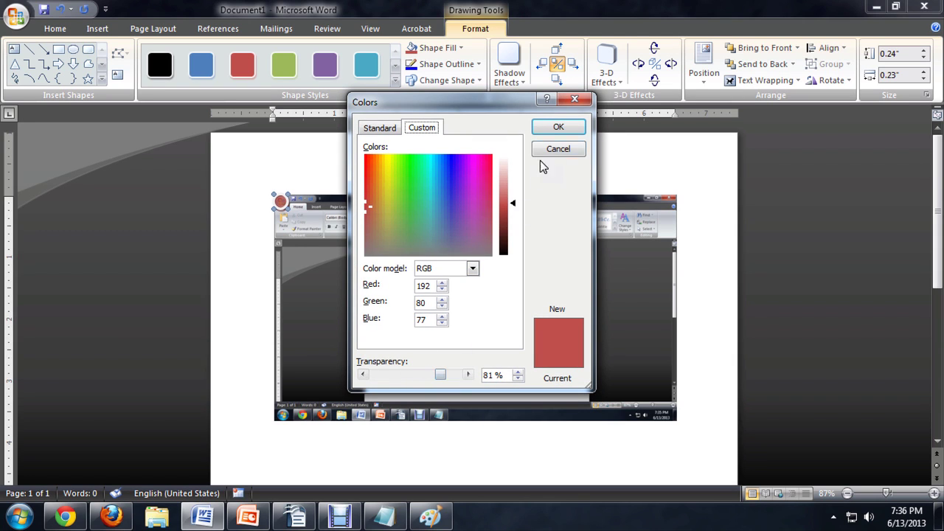
pyautogui.click(553, 127)
# Step: Set the red circle's Shape Outline to No Outline
pyautogui.click(287, 231)
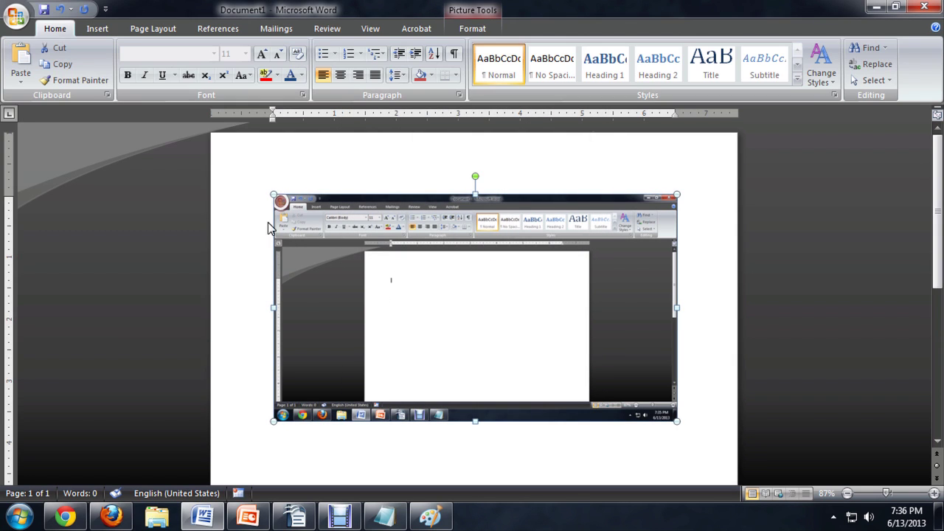
pyautogui.doubleClick(280, 201)
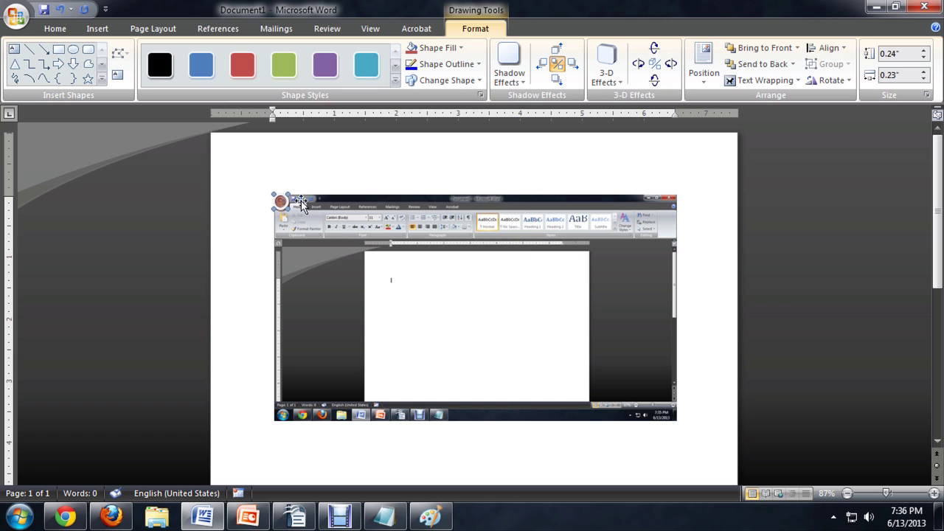
pyautogui.click(447, 64)
pyautogui.click(456, 218)
pyautogui.click(299, 199)
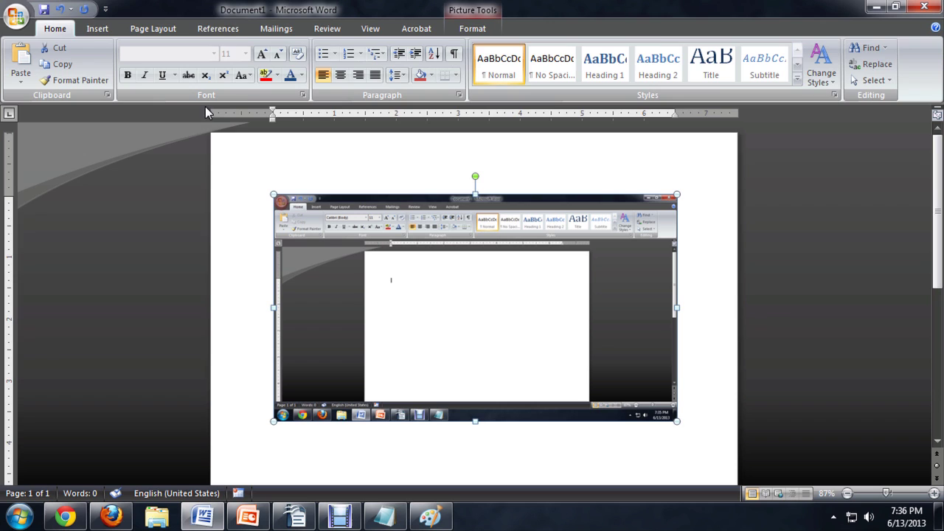
# Step: Draw a small text box labelled 1 above the screenshot's top-left corner
pyautogui.click(98, 30)
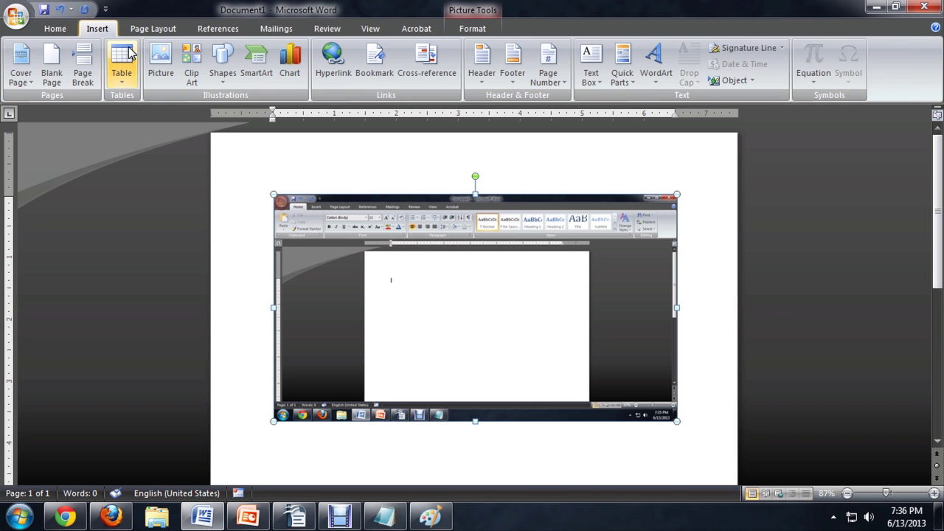
pyautogui.click(590, 72)
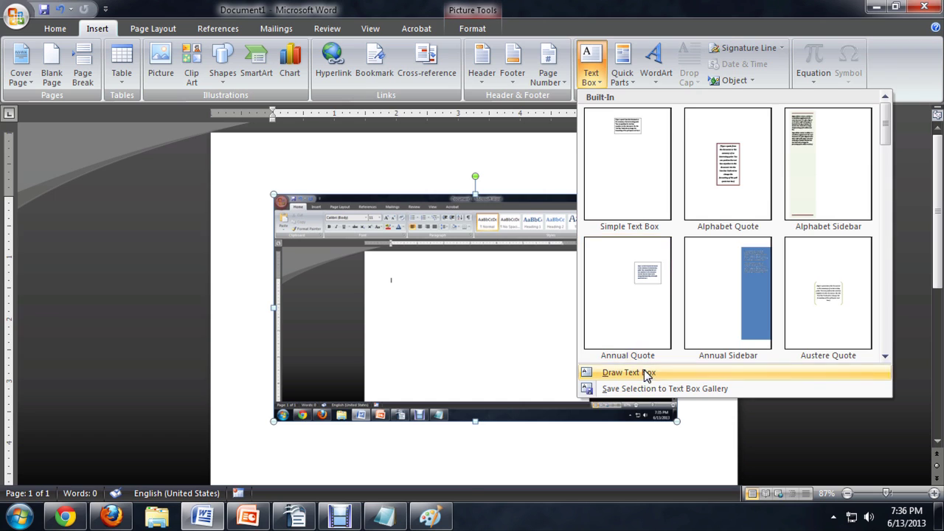
pyautogui.click(648, 373)
pyautogui.moveTo(278, 188); pyautogui.dragTo(279, 189)
pyautogui.write('1')
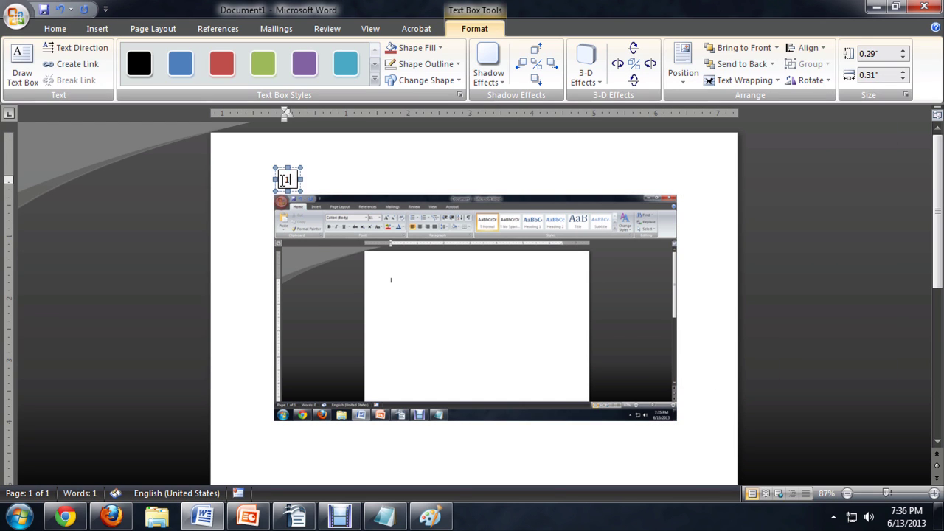
pyautogui.click(367, 214)
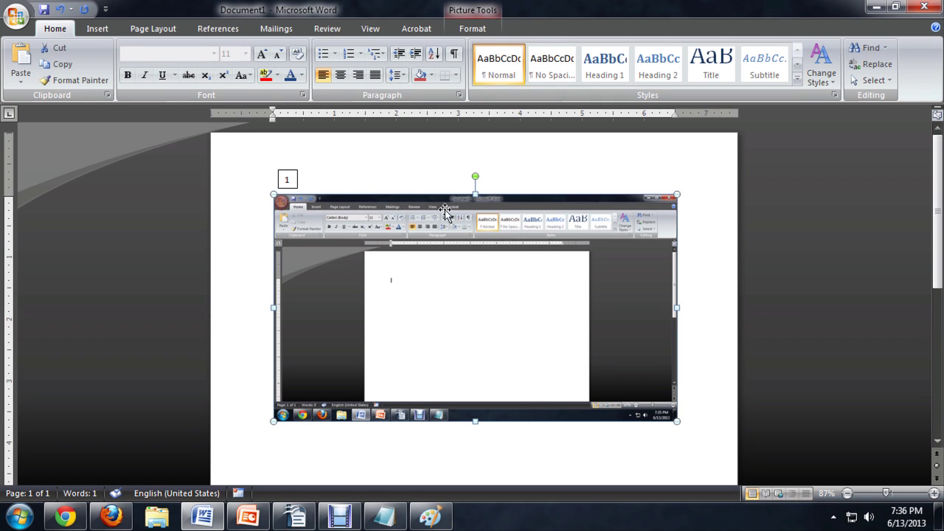
pyautogui.scroll(-2, 527, 260)
# Step: Type 'Word Layout' below the picture, then numbered item 1 'The "Office" button'
pyautogui.click(698, 359)
pyautogui.write('Word Layout')
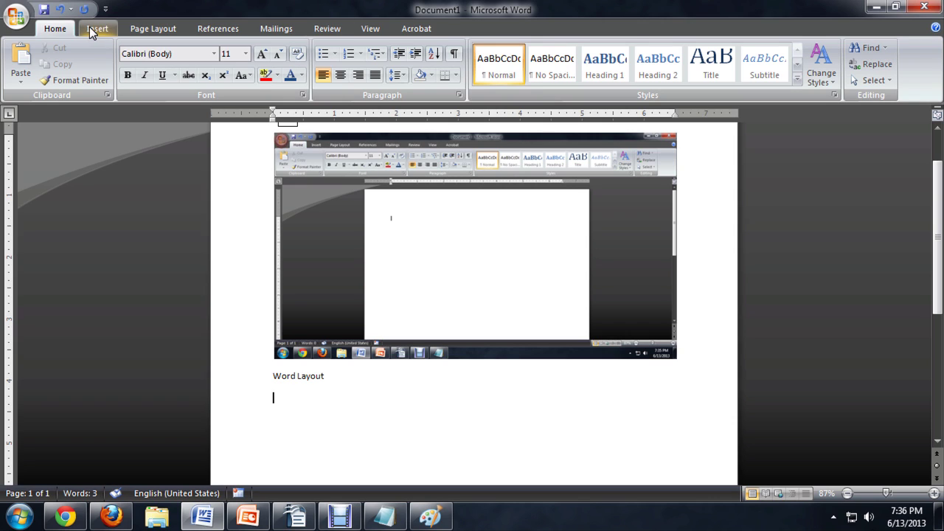
pyautogui.click(348, 53)
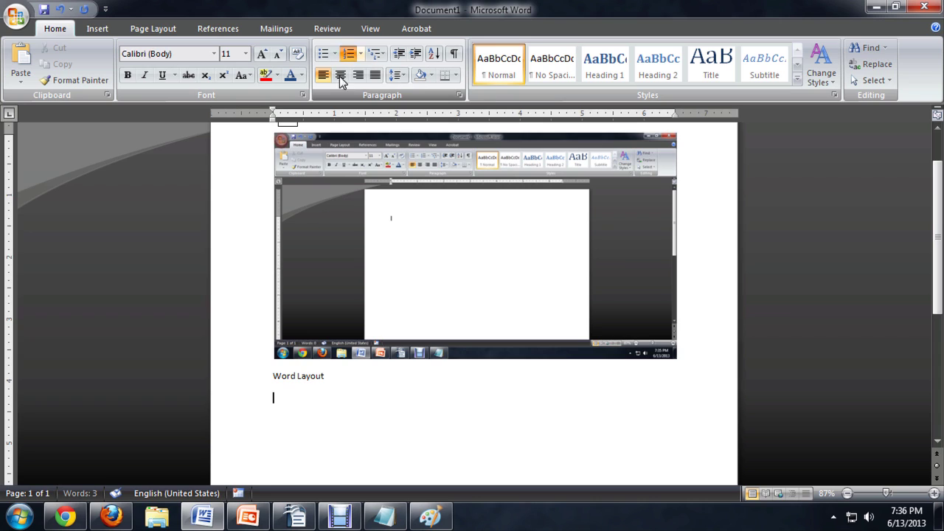
pyautogui.scroll(2, 397, 305)
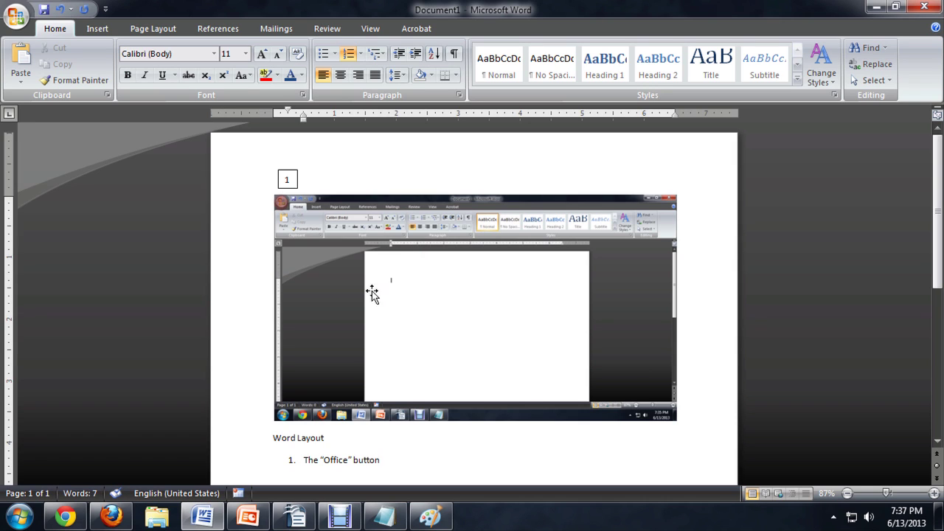
pyautogui.scroll(-1, 613, 327)
pyautogui.scroll(-1, 618, 327)
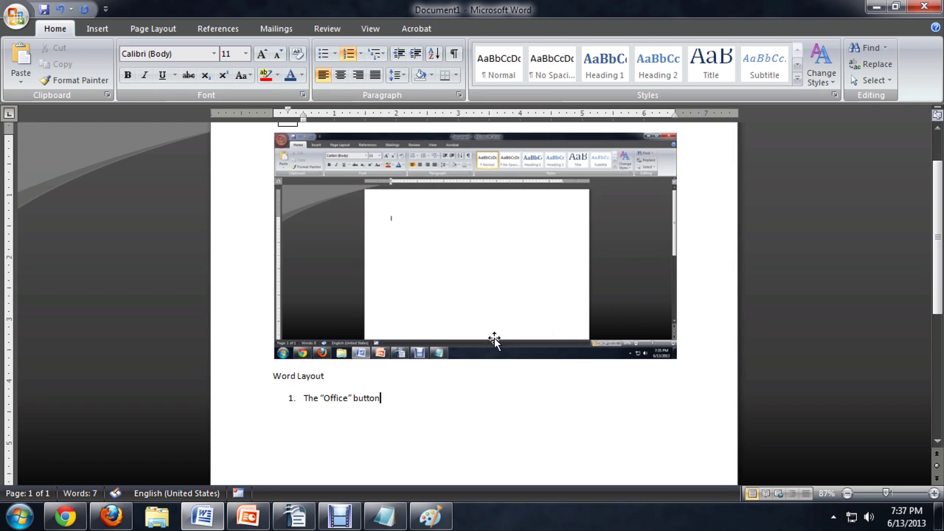
# Step: Add an unnumbered line beginning 'How to' below the list item
pyautogui.scroll(-1, 461, 400)
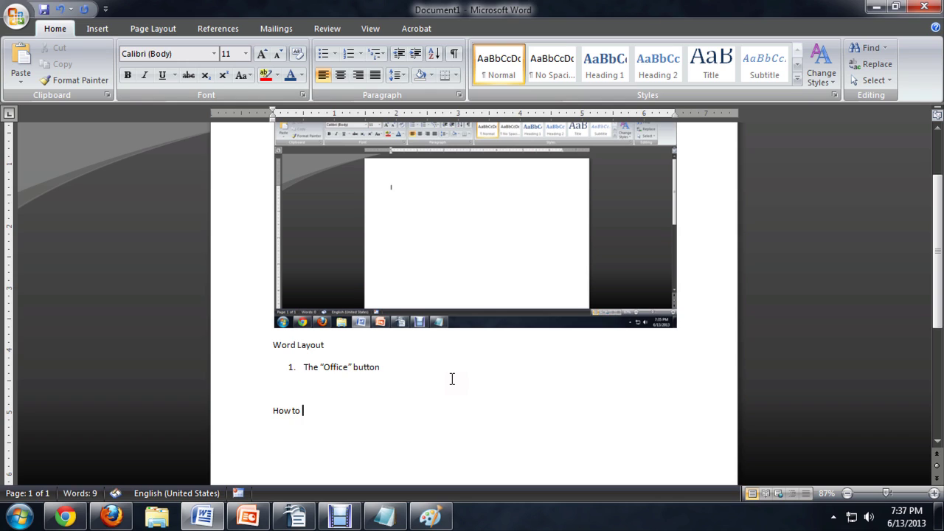
# Step: Finish the heading 'How to Open the Office Menu' and start a new line below it
pyautogui.write('Open the Office Menu')
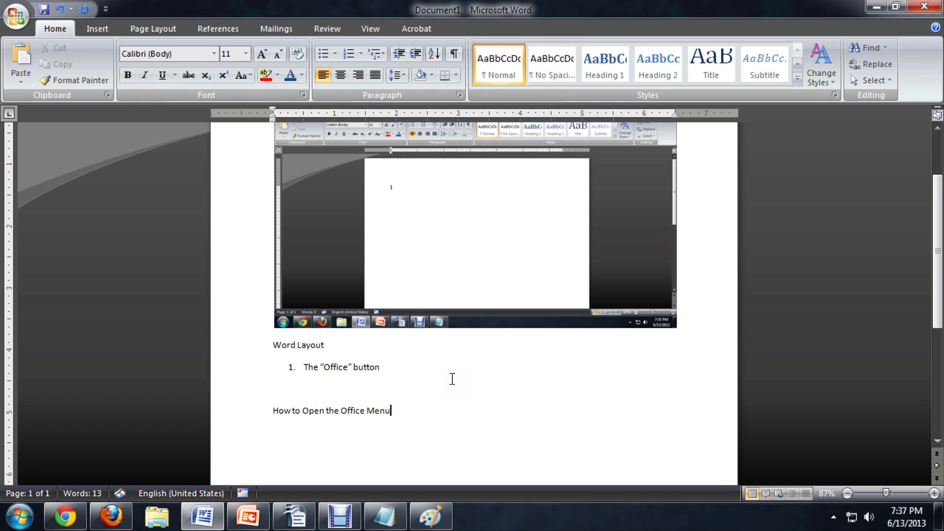
pyautogui.scroll(-3, 405, 325)
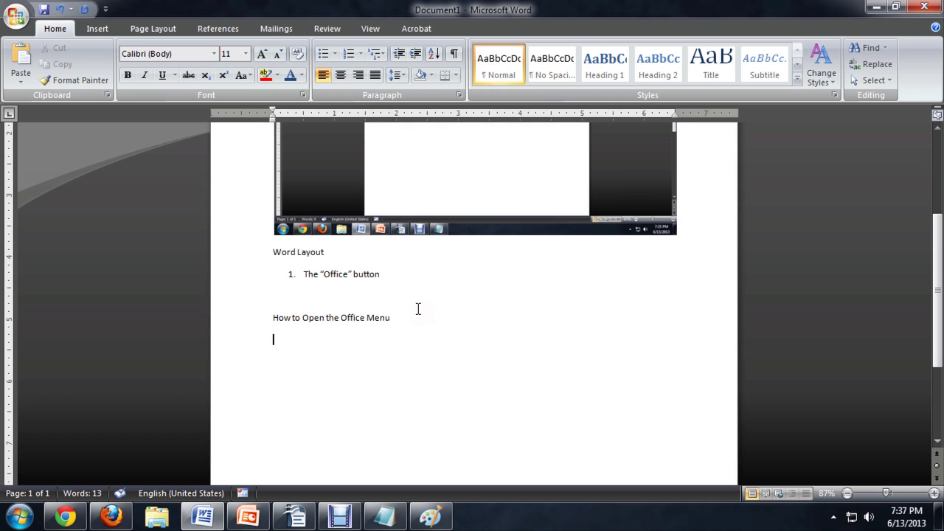
pyautogui.press('Return')
# Step: Number the new line and choose Restart Numbering so it starts at 1
pyautogui.click(353, 55)
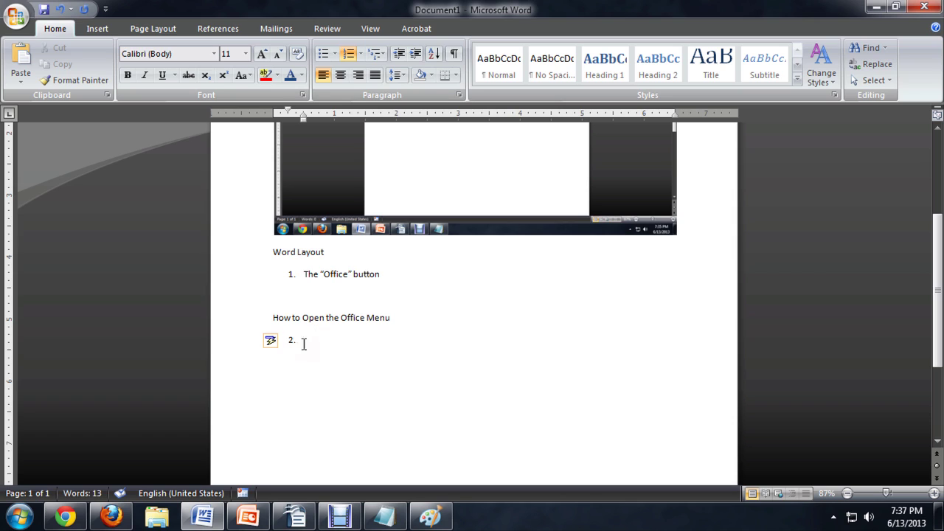
pyautogui.click(280, 341)
pyautogui.click(281, 360)
pyautogui.moveTo(286, 273); pyautogui.dragTo(428, 284)
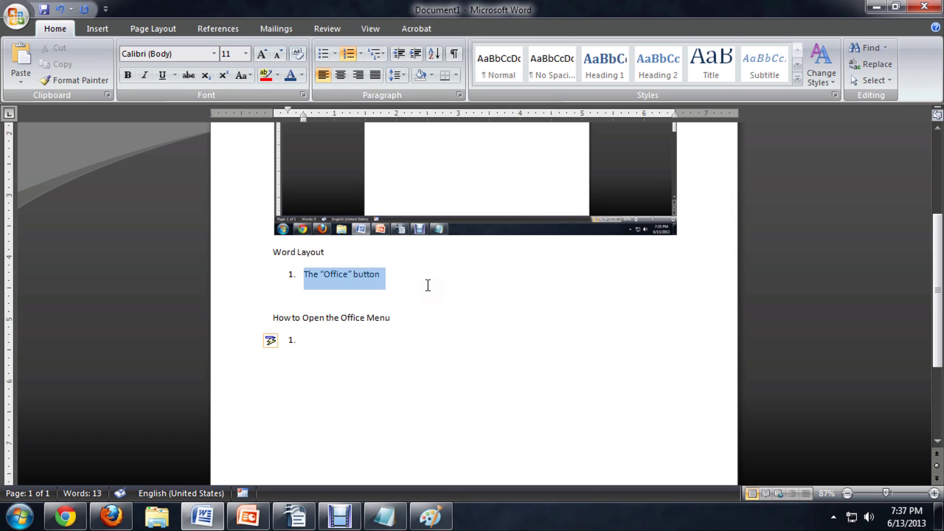
pyautogui.click(431, 293)
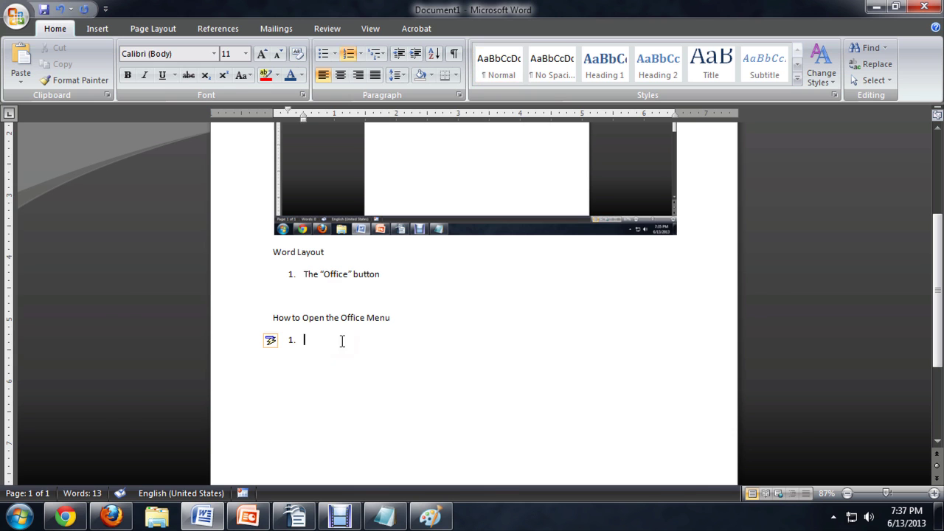